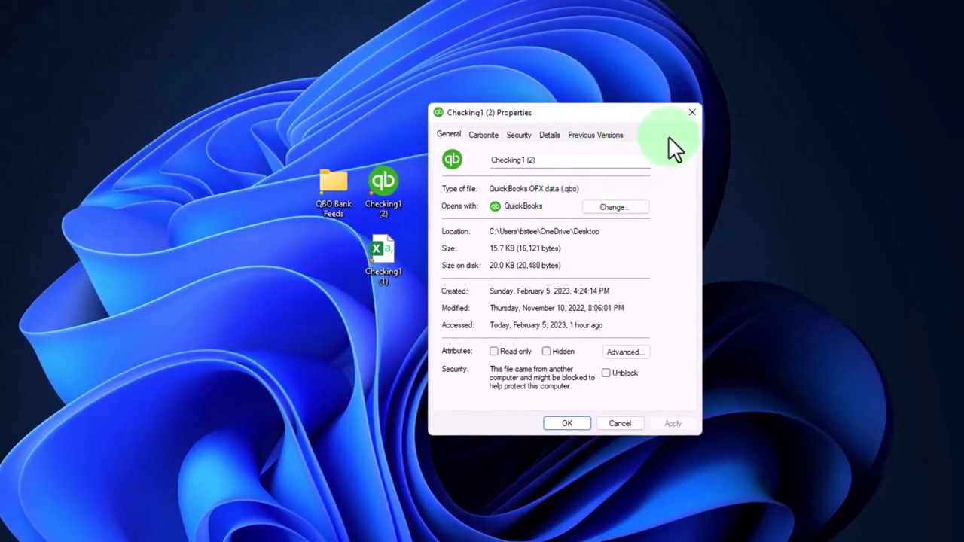
Step: Close the Checking1 (2) Properties window and select the Checking1 (2) QuickBooks file
left_click(691, 113)
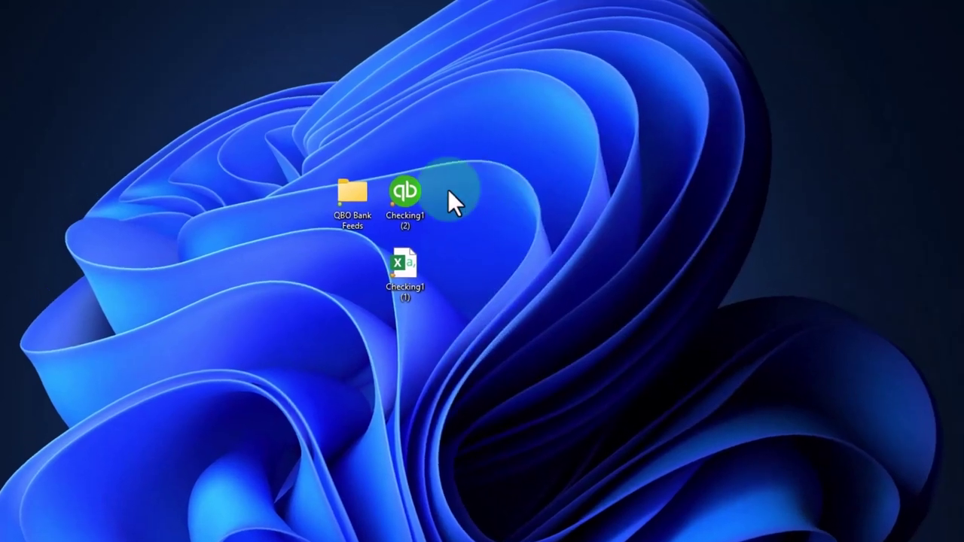
left_click(390, 191)
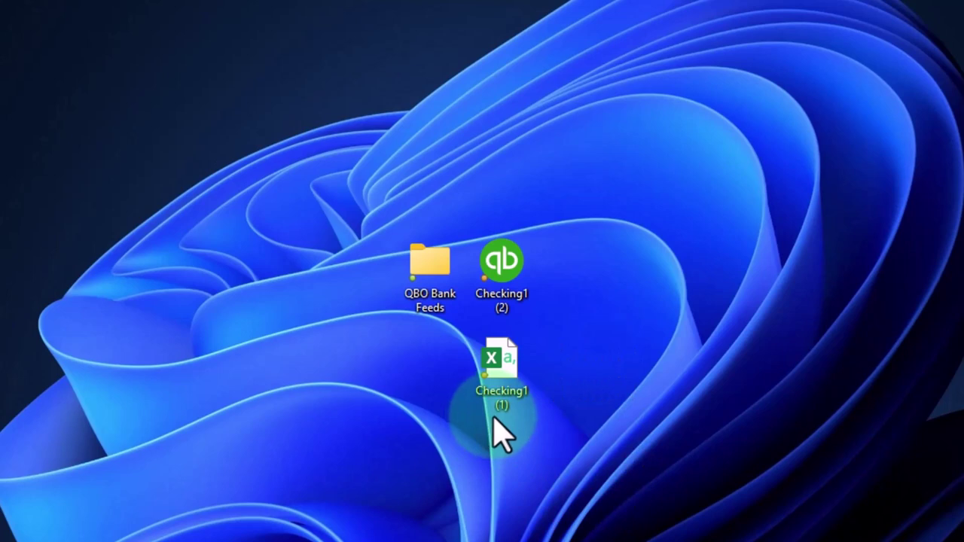
Step: Check Checking1 (1)'s properties to confirm it is a Comma Separated Values file, then close them
right_click(514, 382)
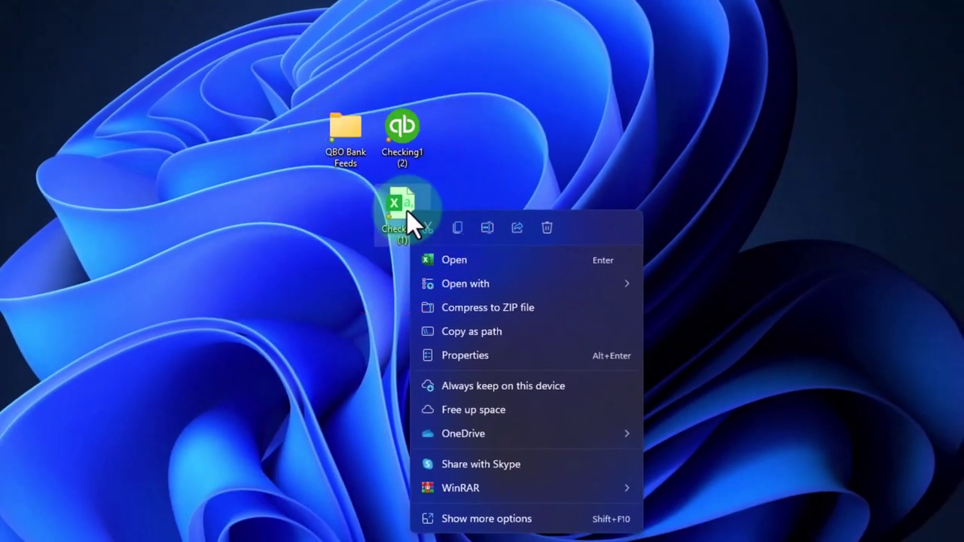
left_click(428, 354)
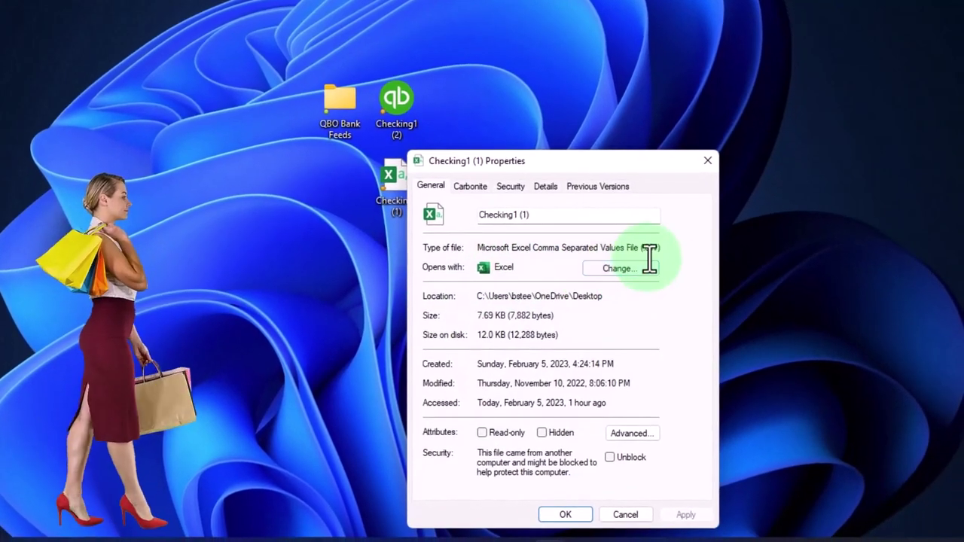
left_click(707, 162)
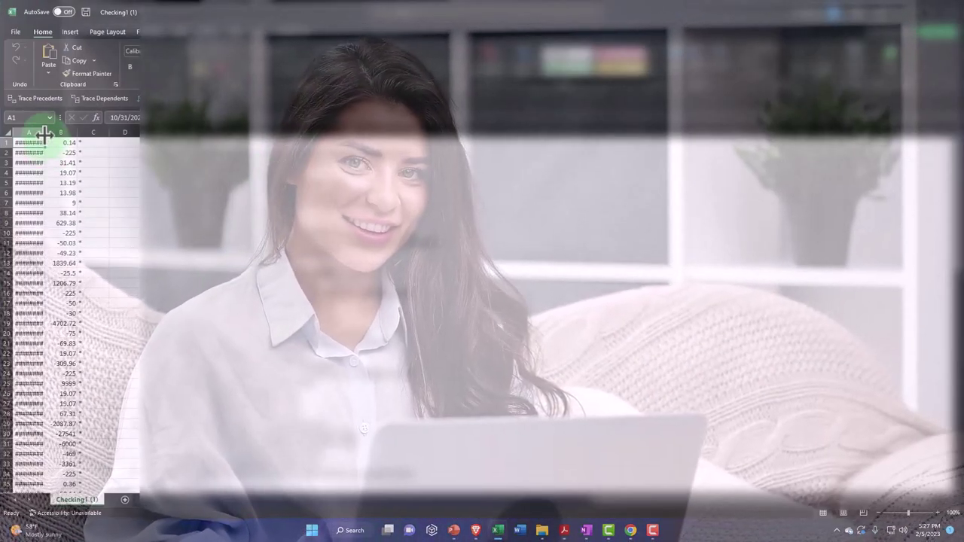
Step: Autofit column A so full dates like 10/31/2022 display, and scroll back to the top
double_click(45, 132)
scroll(164, 260, "up", 1)
scroll(164, 259, "up", 4)
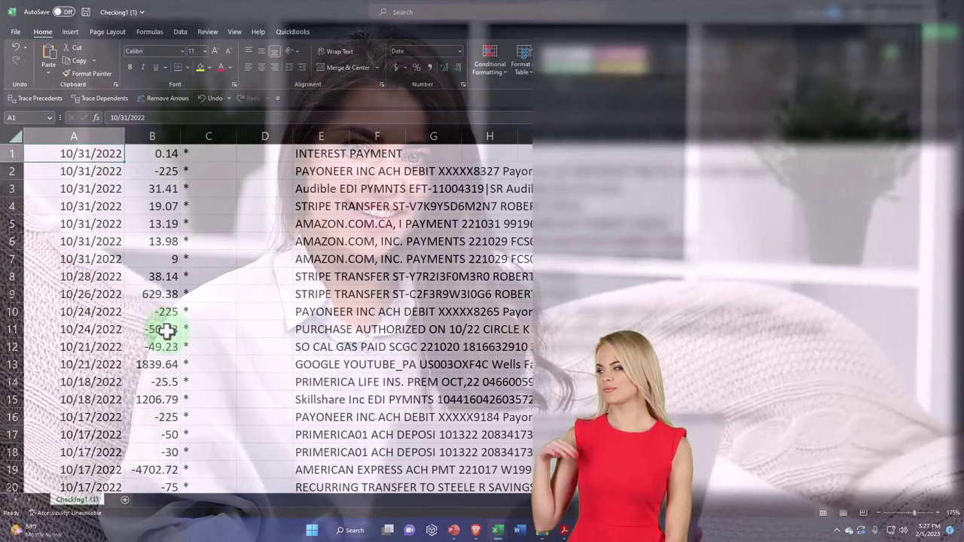
left_click(563, 531)
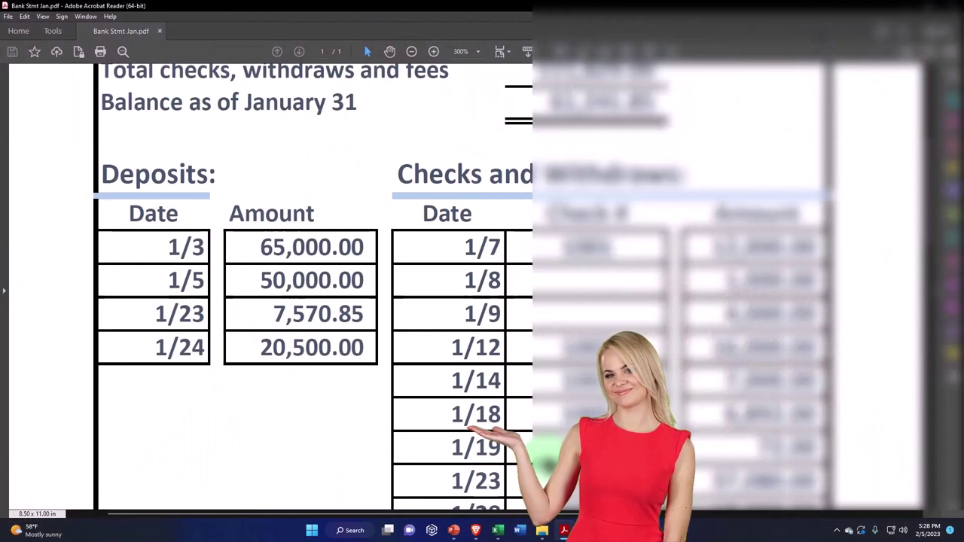
left_click(566, 531)
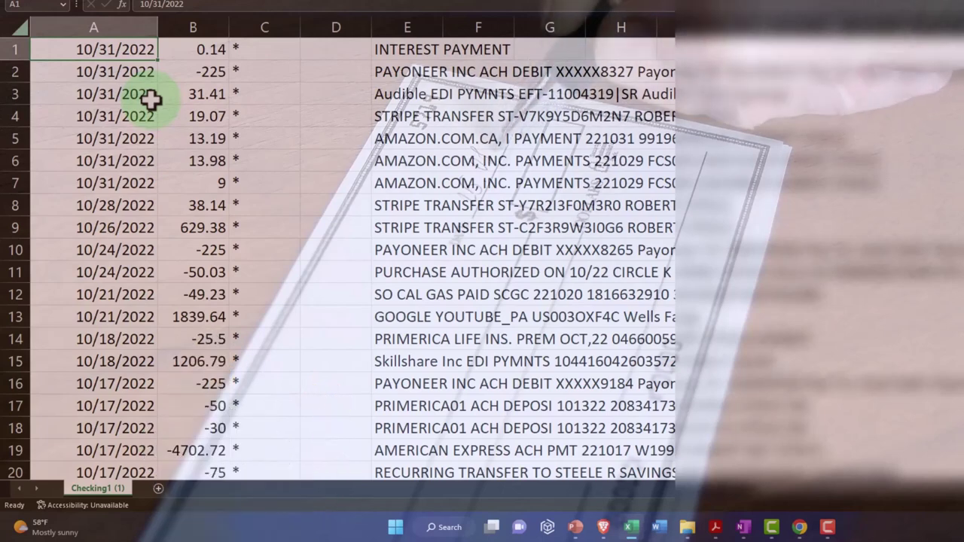
key("Right")
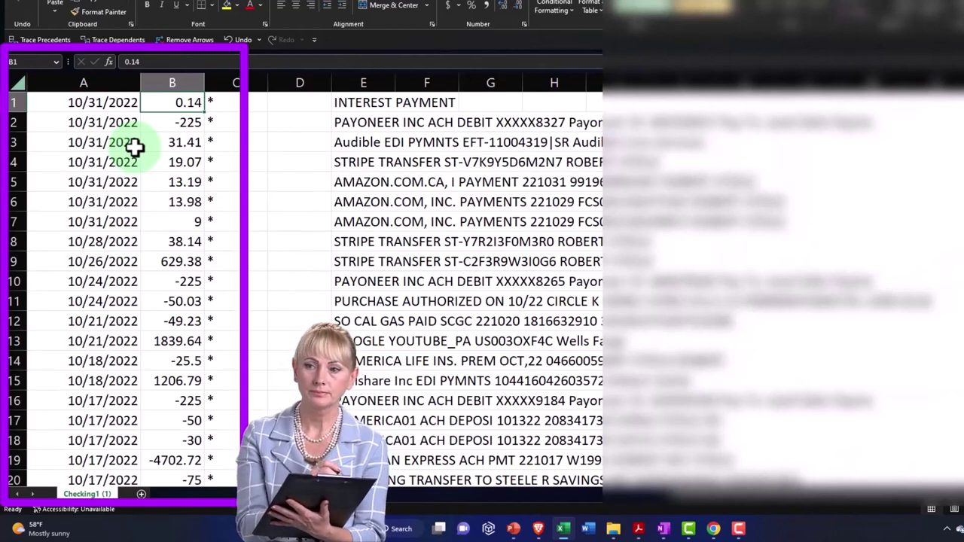
key("Right")
key("Right")
key("Right")
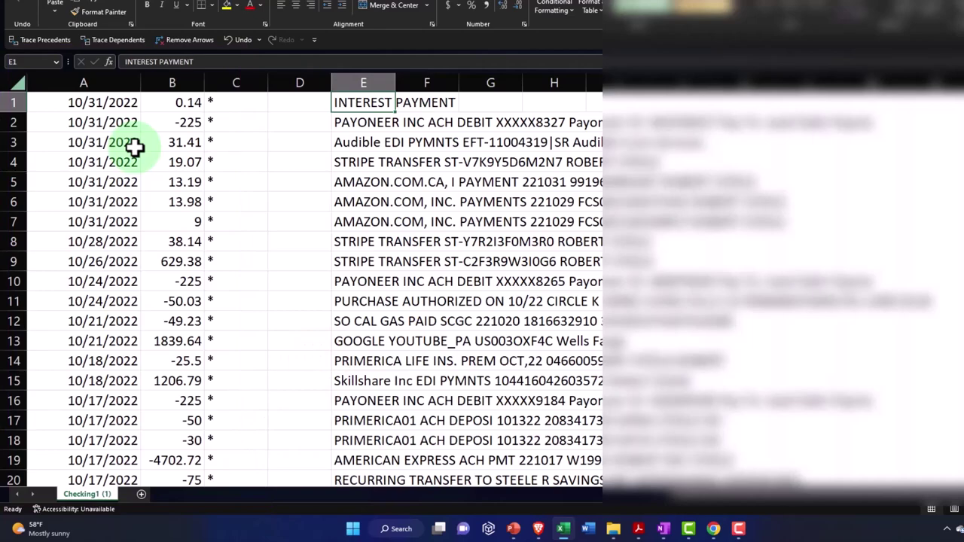
key("Down")
key("Down")
key("Down")
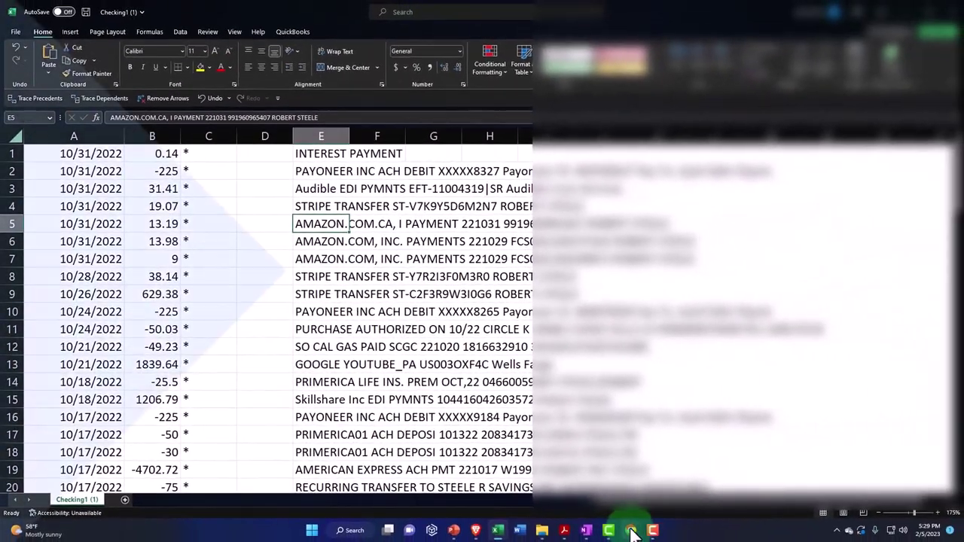
Step: Collapse the QuickBooks navigation side menu and scroll down the 25 bank transactions
mouse_move(869, 541)
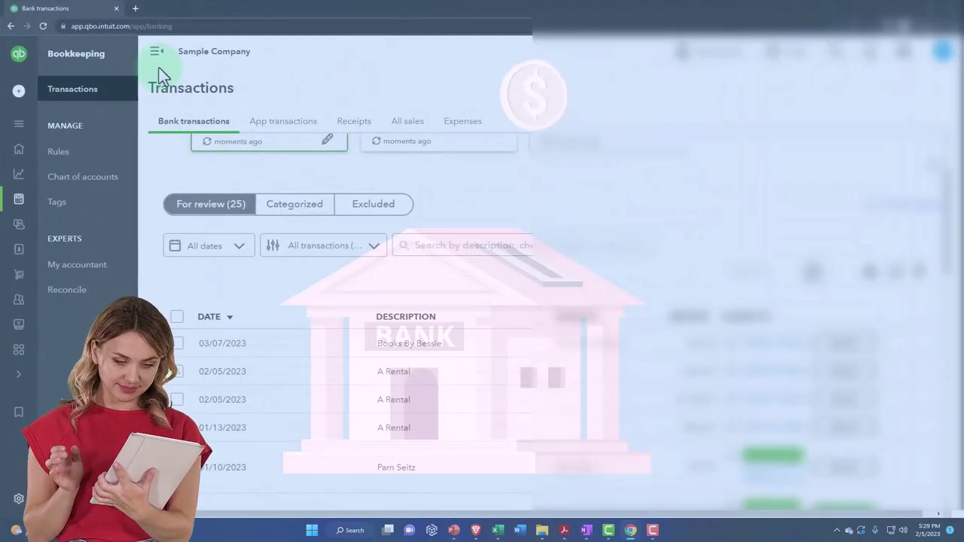
left_click(156, 53)
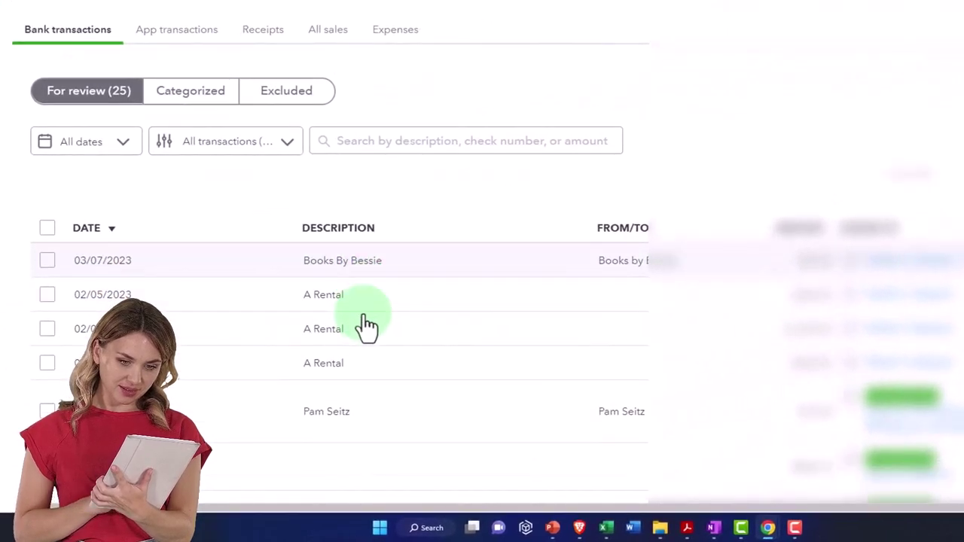
scroll(367, 326, "down", 1)
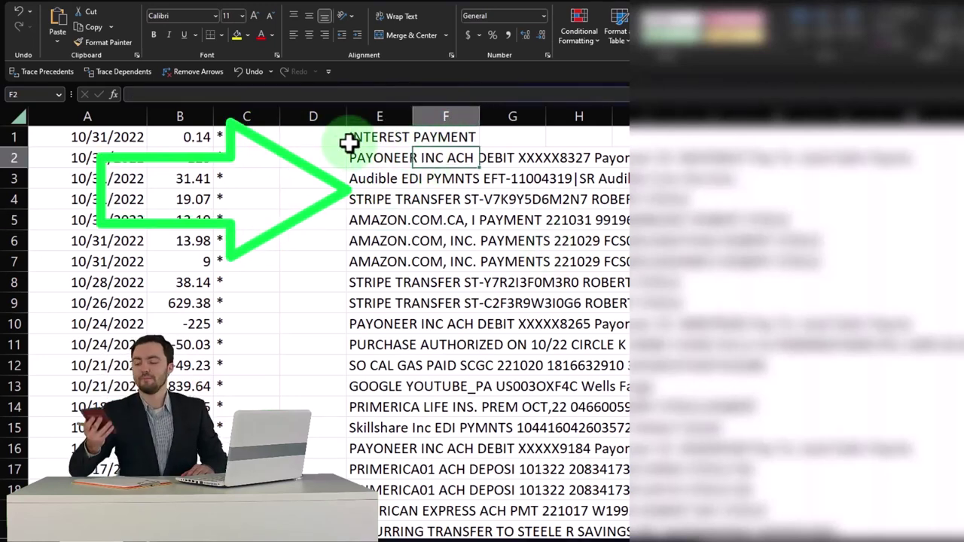
Step: Highlight cells D1 through F8 in yellow
left_click_drag(344, 139, 448, 284)
left_click(237, 35)
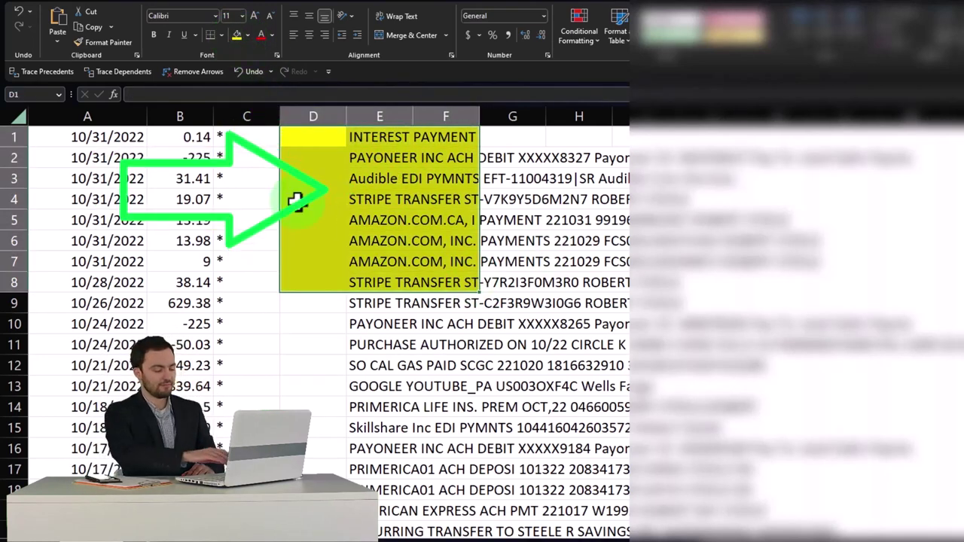
left_click(308, 346)
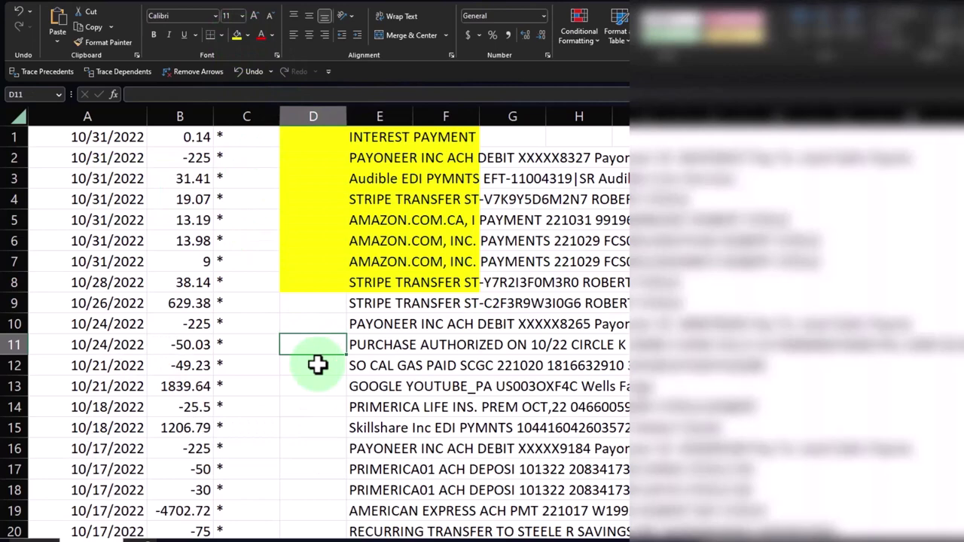
Step: Close the workbook, choose to save, then back out of saving a copy
key("alt+F4")
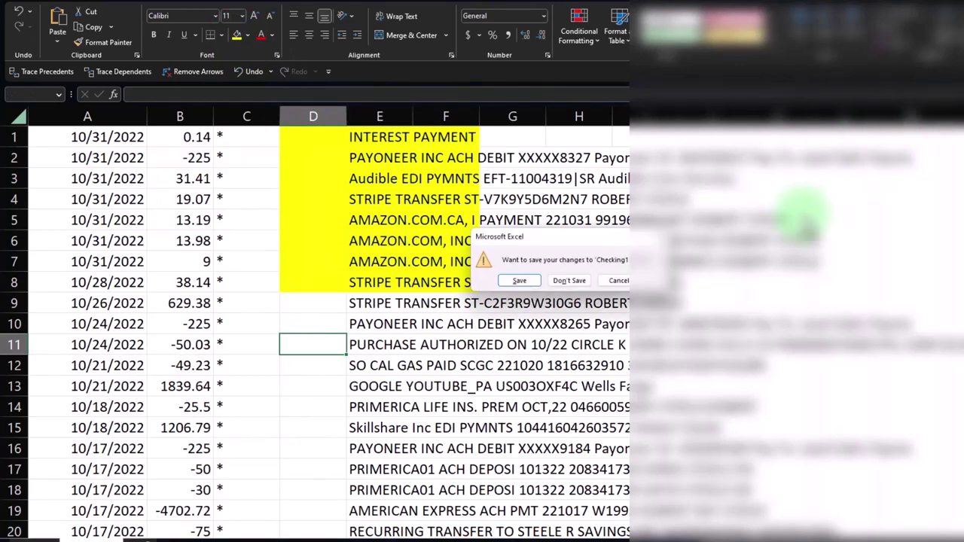
left_click(531, 278)
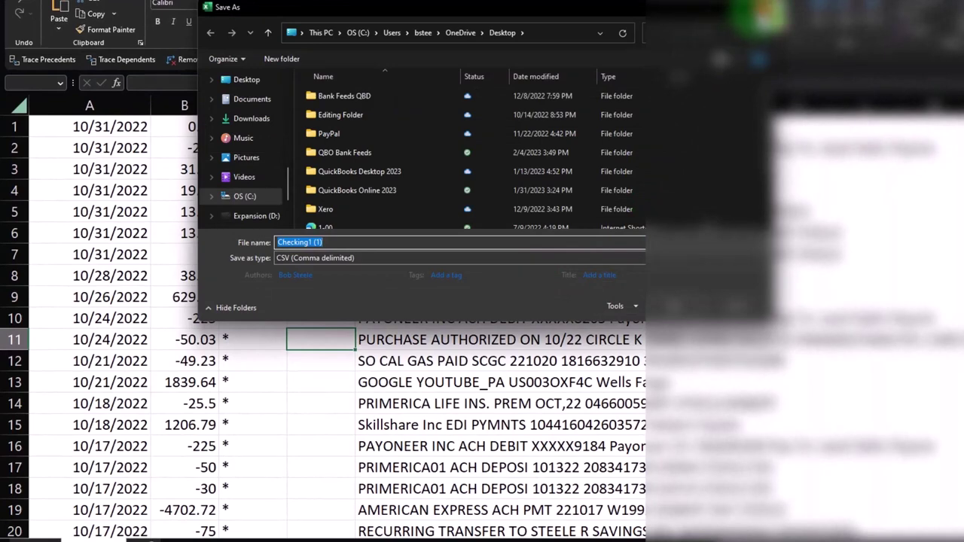
key("Escape")
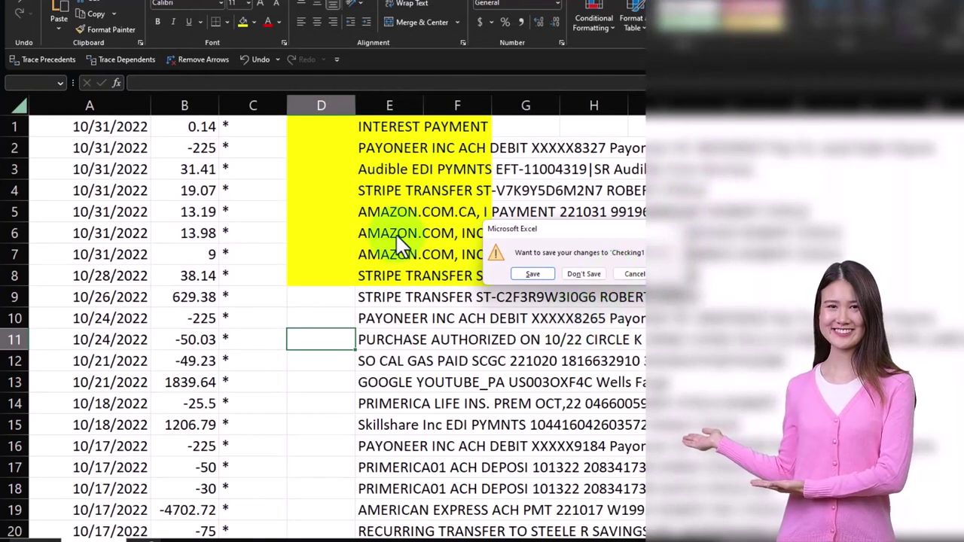
Step: Dismiss the save prompt, reselect D1:F8, and move from A1 to the row 3 description
key("Escape")
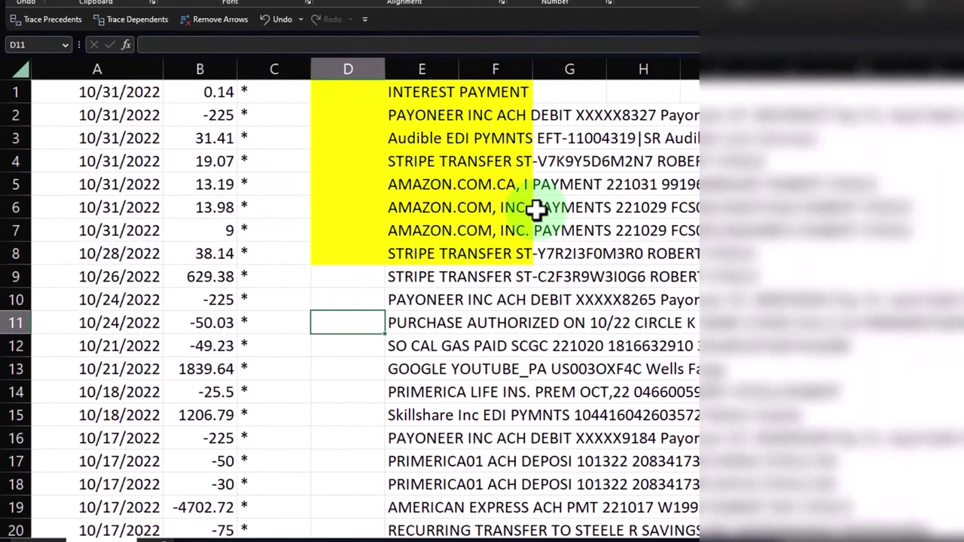
left_click_drag(342, 83, 499, 246)
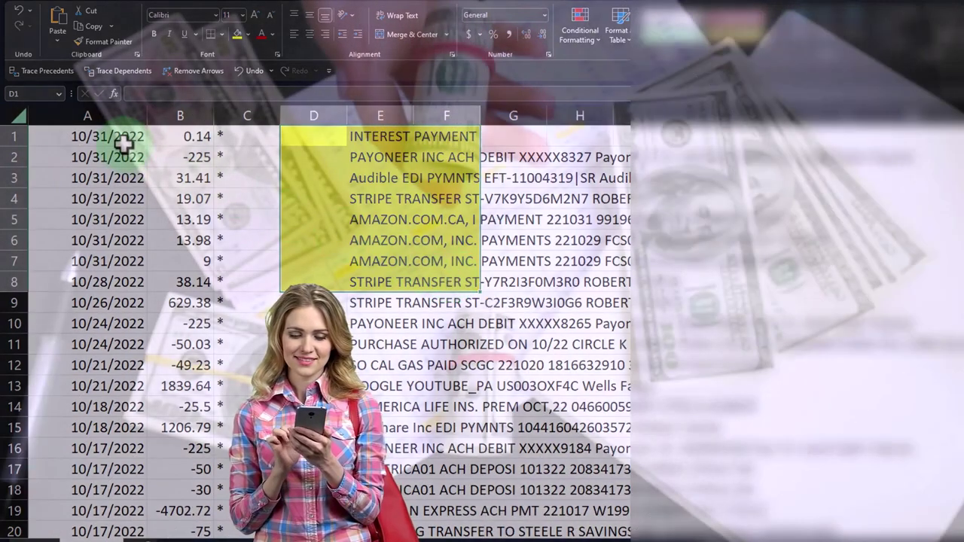
left_click(123, 144)
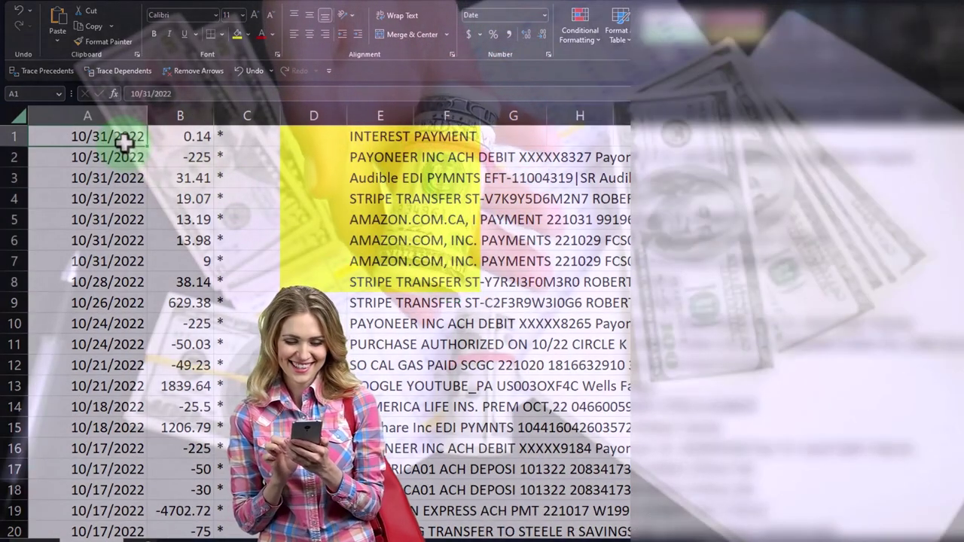
key("Down")
key("Down")
key("Right")
key("Right")
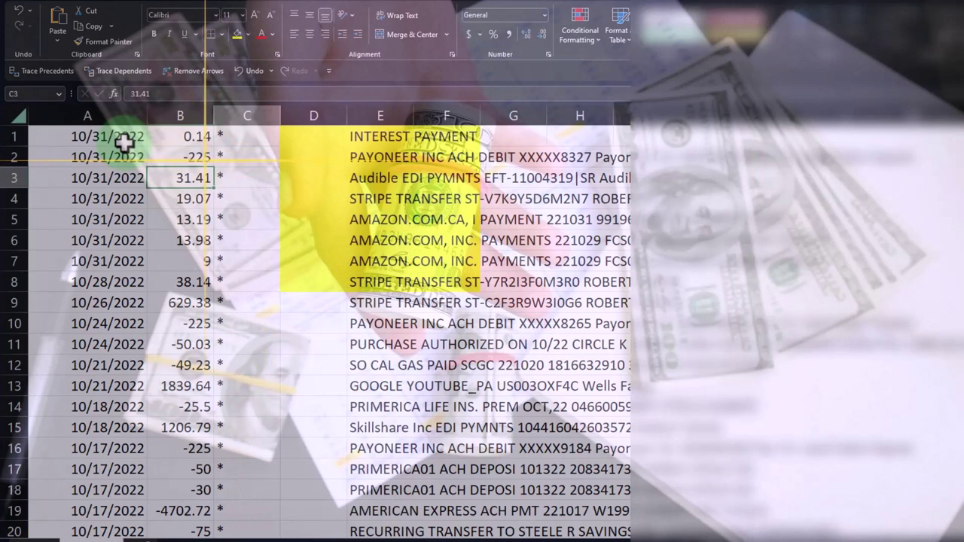
key("Right")
key("Right")
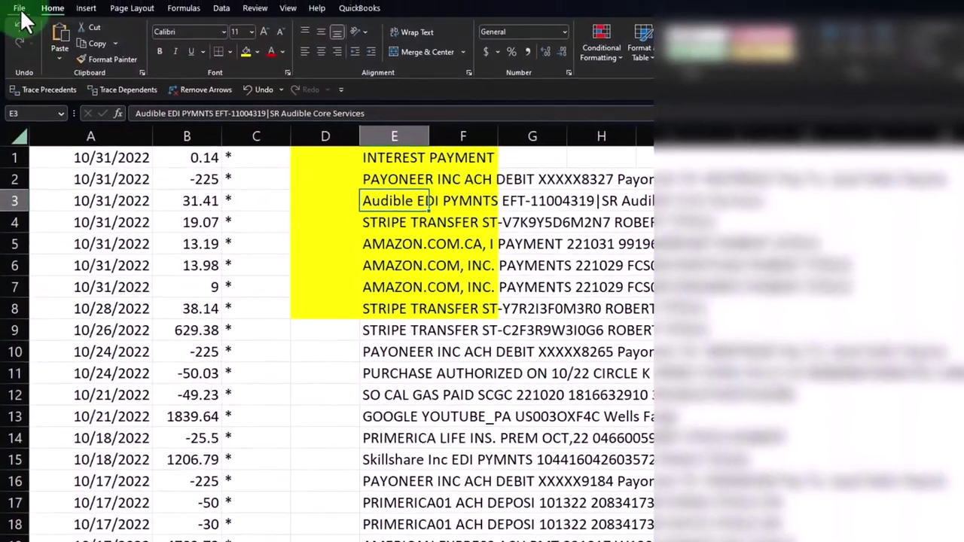
left_click(22, 8)
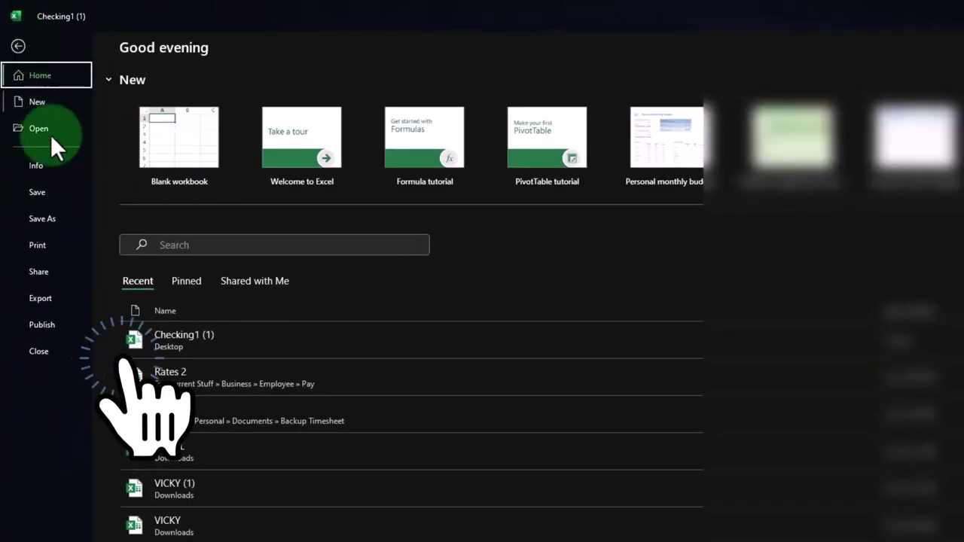
left_click(51, 219)
left_click(162, 270)
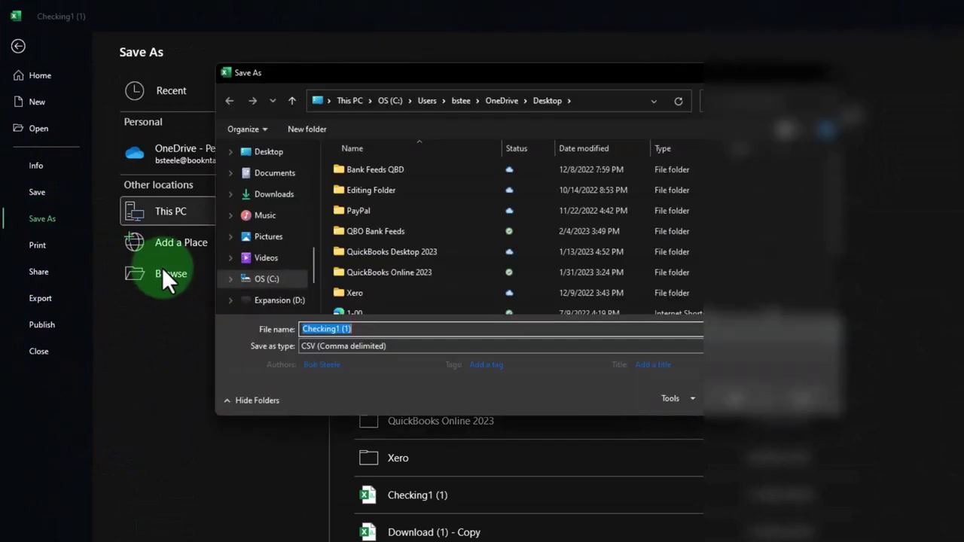
left_click(382, 343)
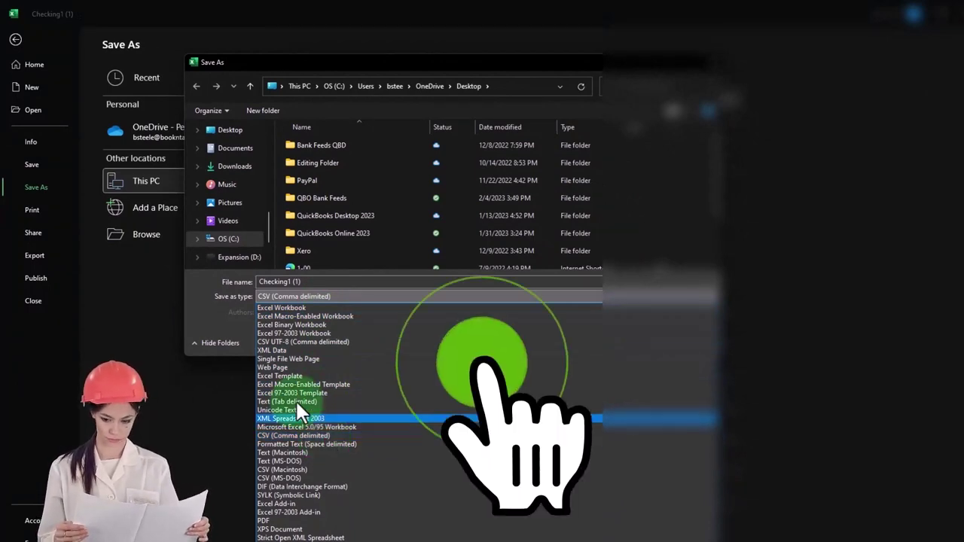
left_click(198, 306)
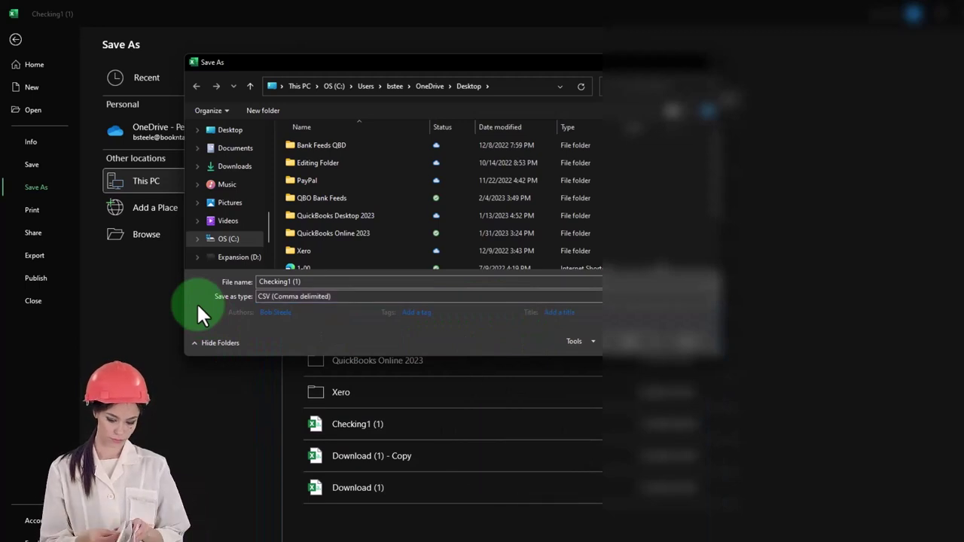
left_click(276, 312)
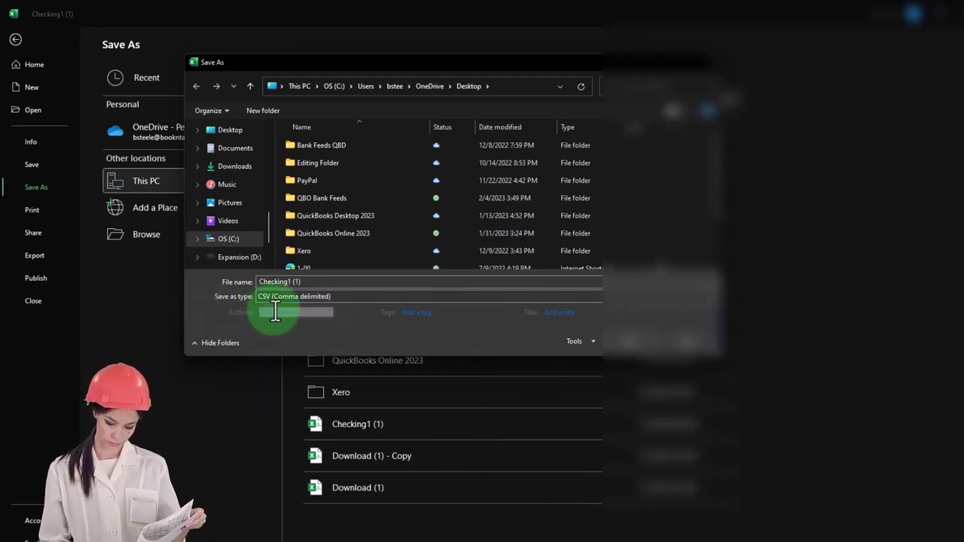
left_click(335, 311)
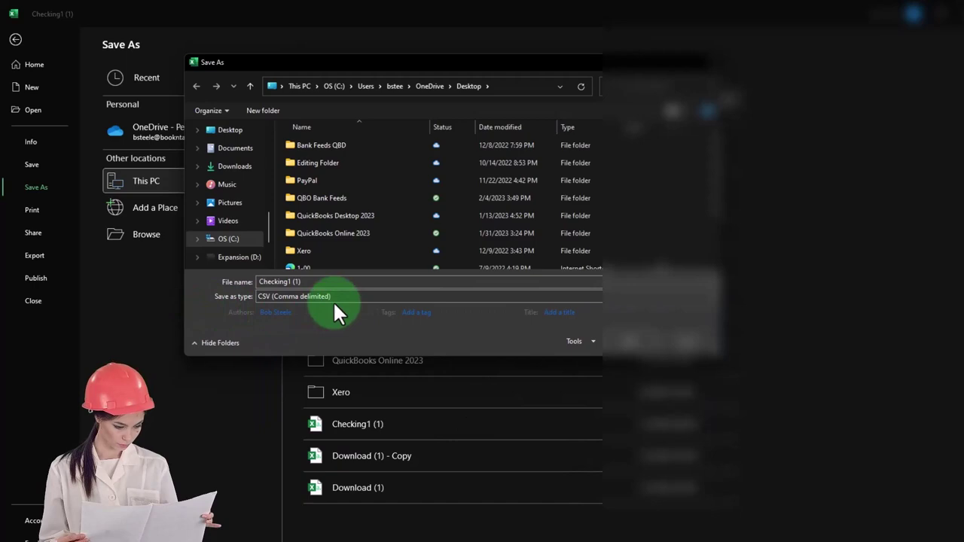
left_click(707, 65)
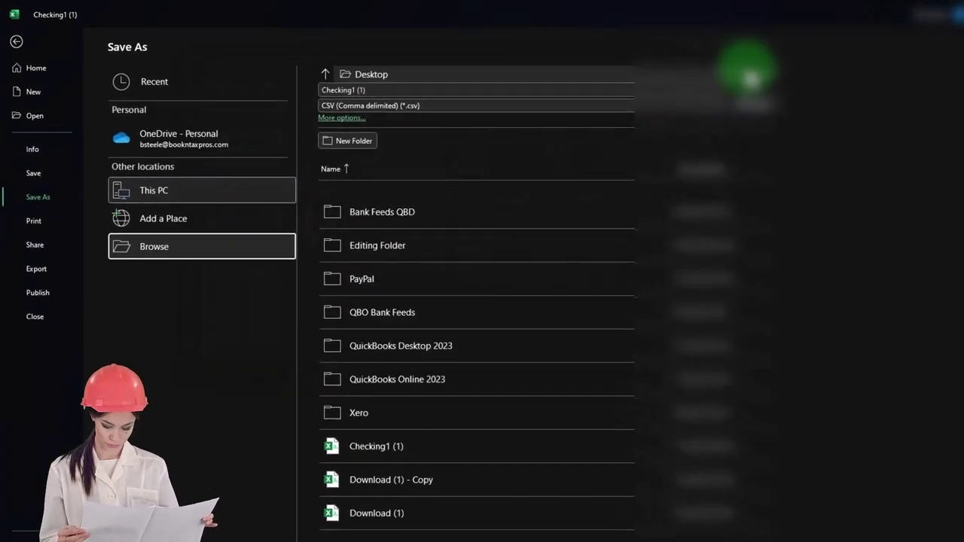
left_click(18, 44)
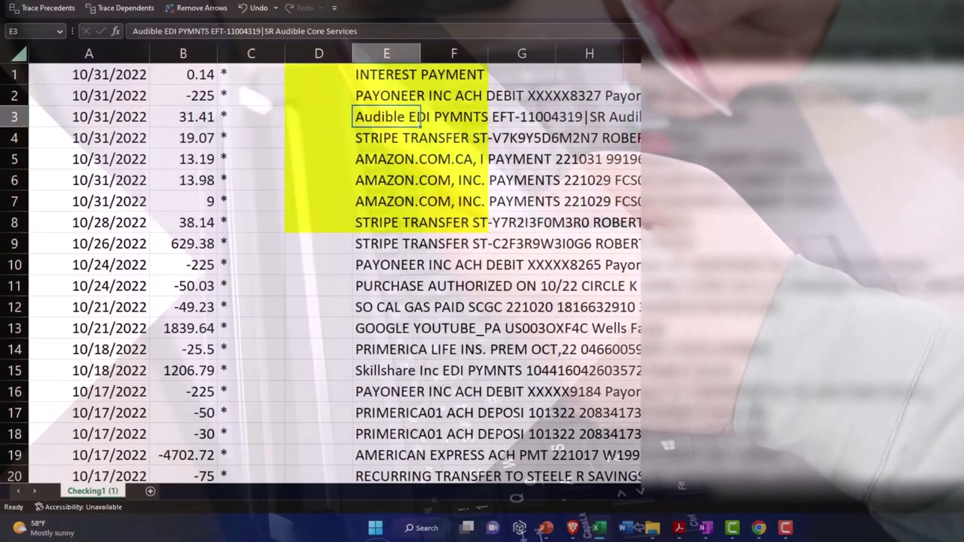
Step: Show the desktop with Win+D and select the Checking1 (2) QuickBooks file
key("super+d")
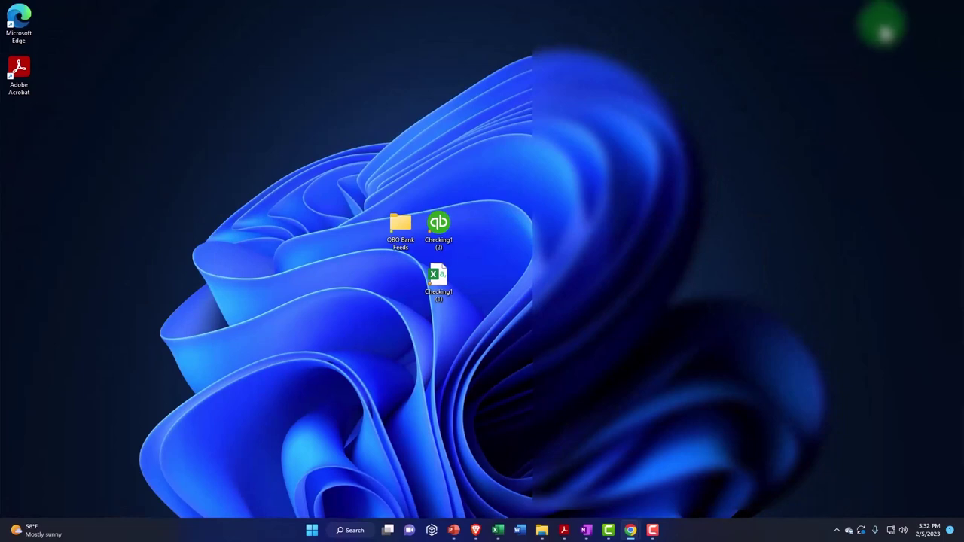
left_click(437, 221)
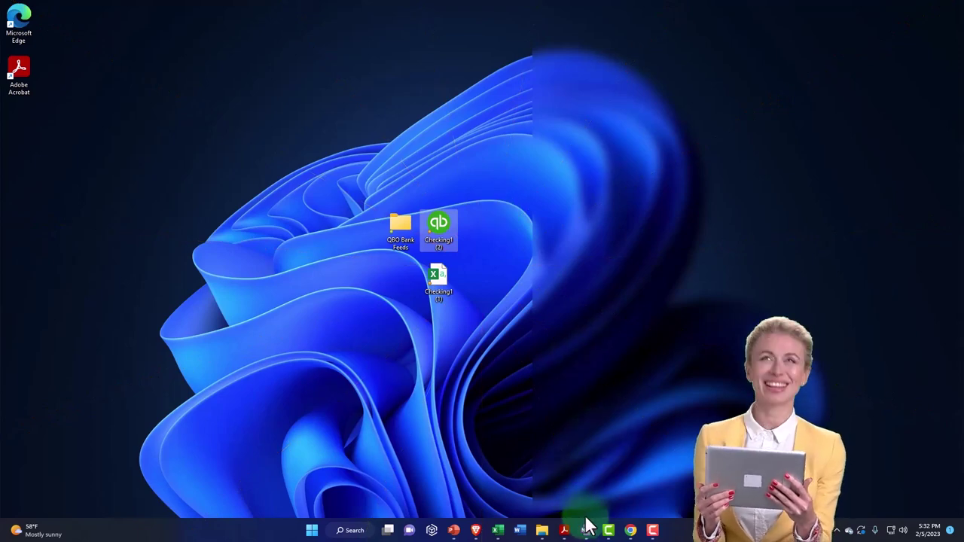
left_click(633, 529)
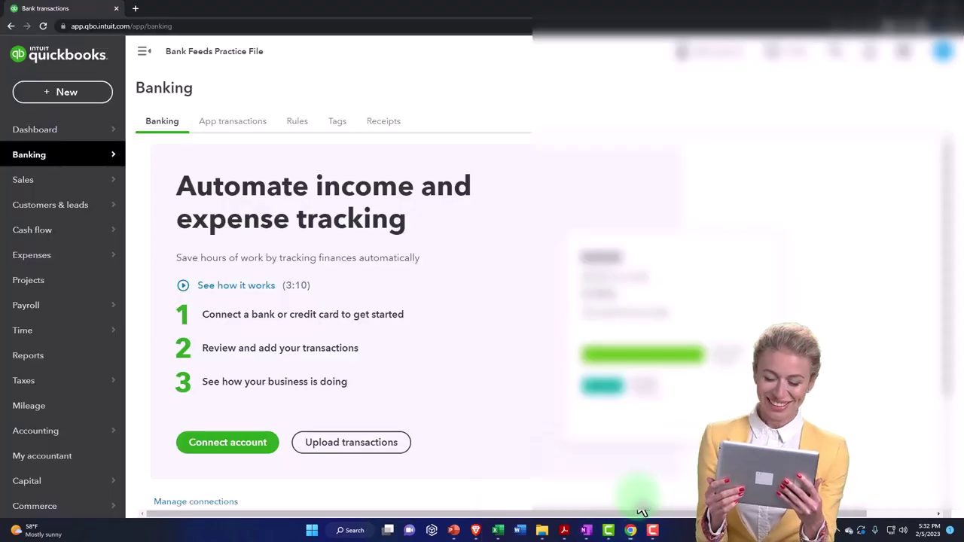